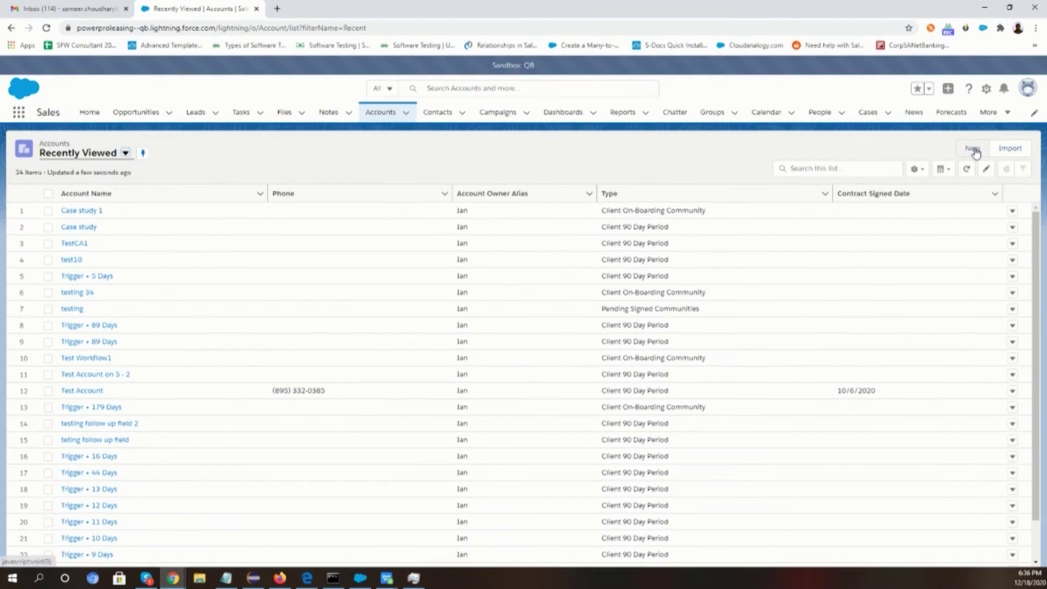
# Step: Create and save the account 'For case study' with Type Client 90 Day Period
pyautogui.click(973, 149)
pyautogui.write('Fo')
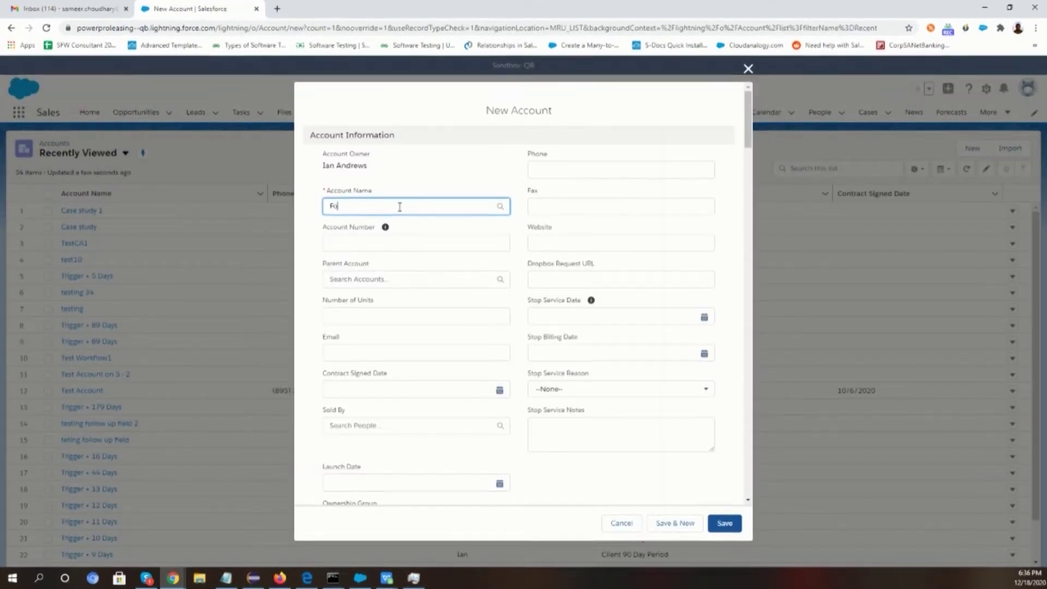
pyautogui.write('r case st')
pyautogui.scroll(-10, 424, 264)
pyautogui.click(445, 278)
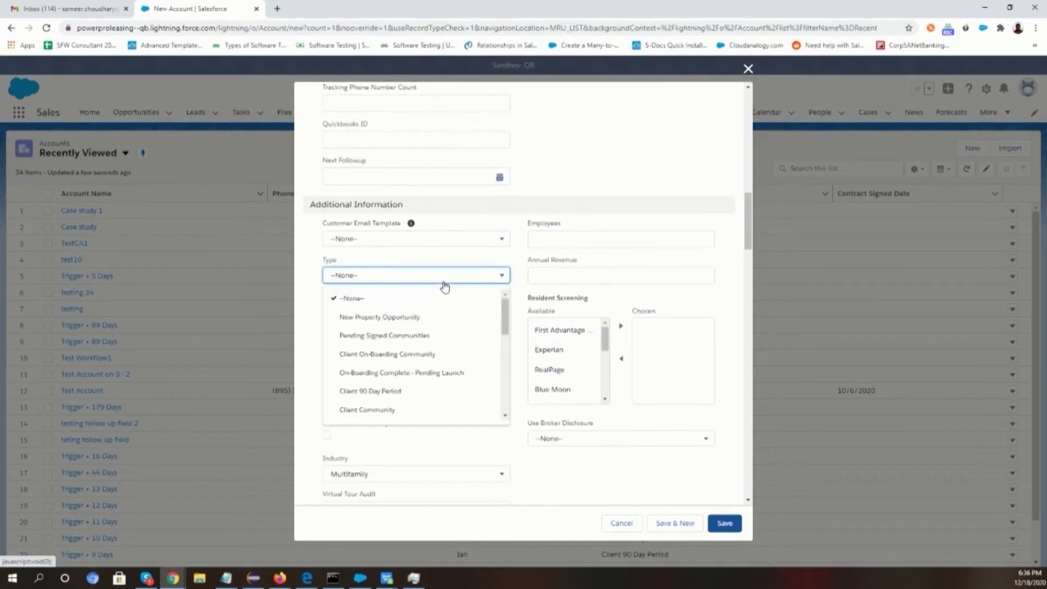
pyautogui.click(397, 391)
pyautogui.scroll(-2, 437, 362)
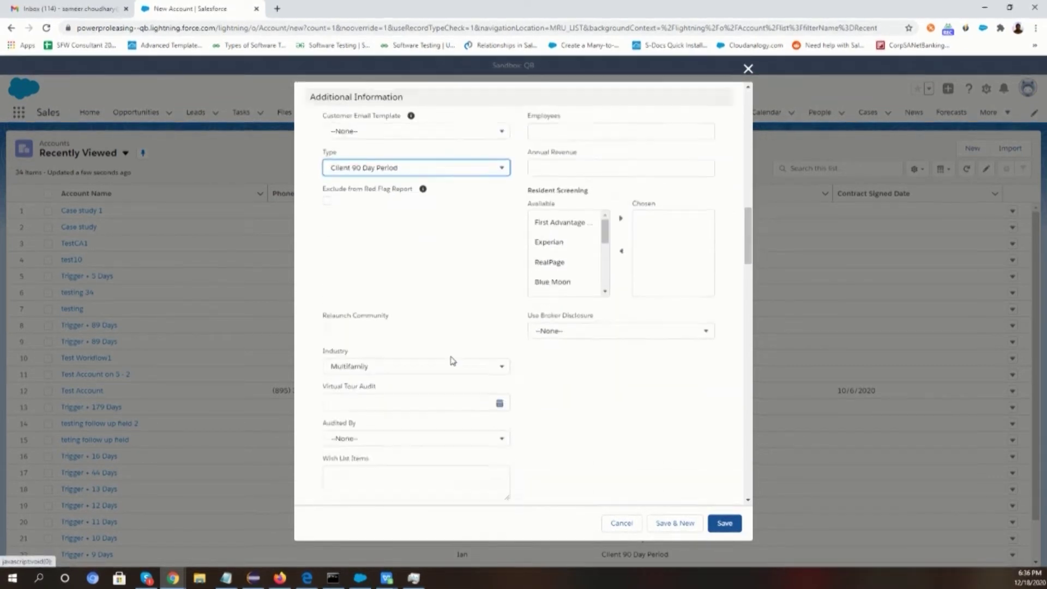
pyautogui.scroll(-1, 453, 360)
pyautogui.click(728, 526)
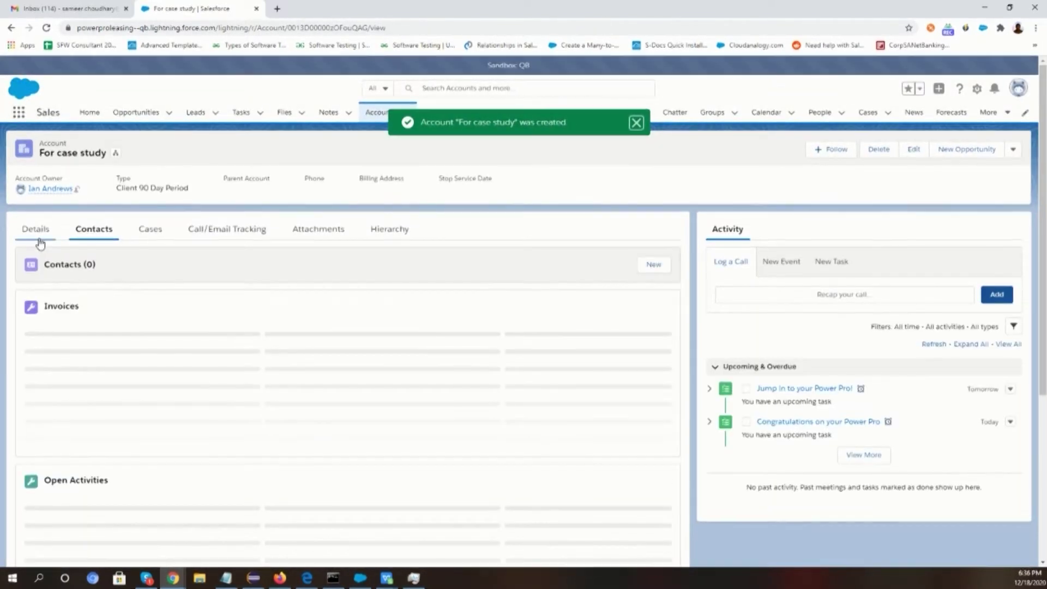
# Step: Look through the For case study Details fields, then go back to the Accounts list
pyautogui.click(40, 231)
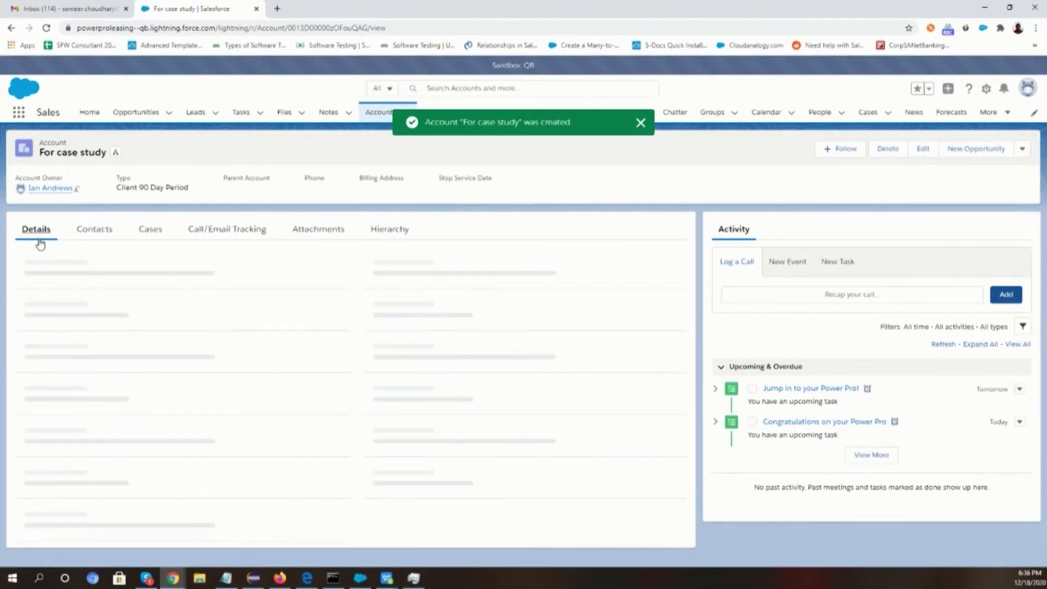
pyautogui.scroll(-10, 205, 333)
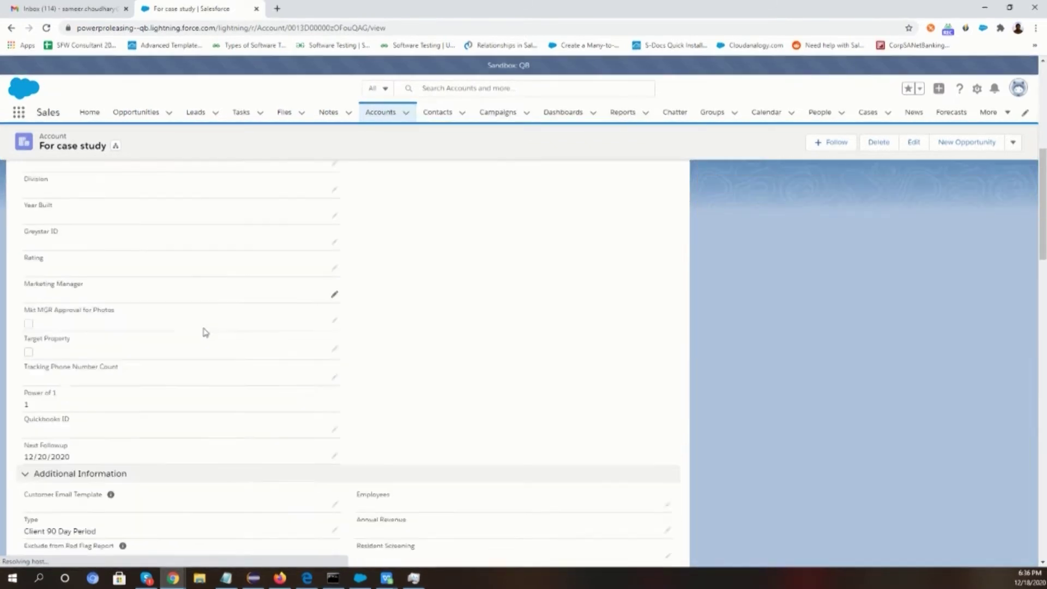
pyautogui.scroll(-3, 206, 333)
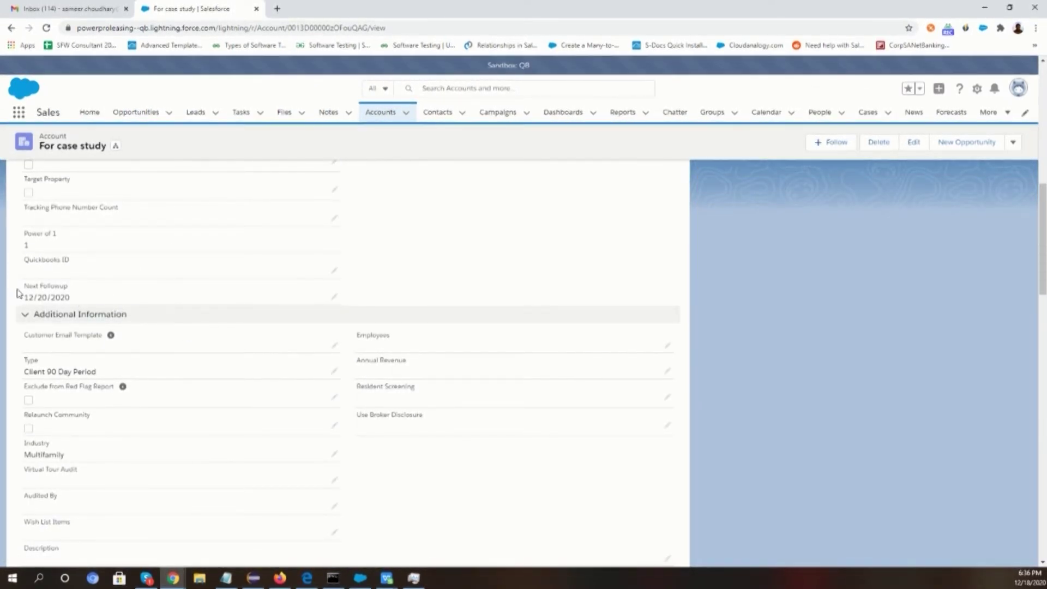
pyautogui.scroll(-1, 150, 353)
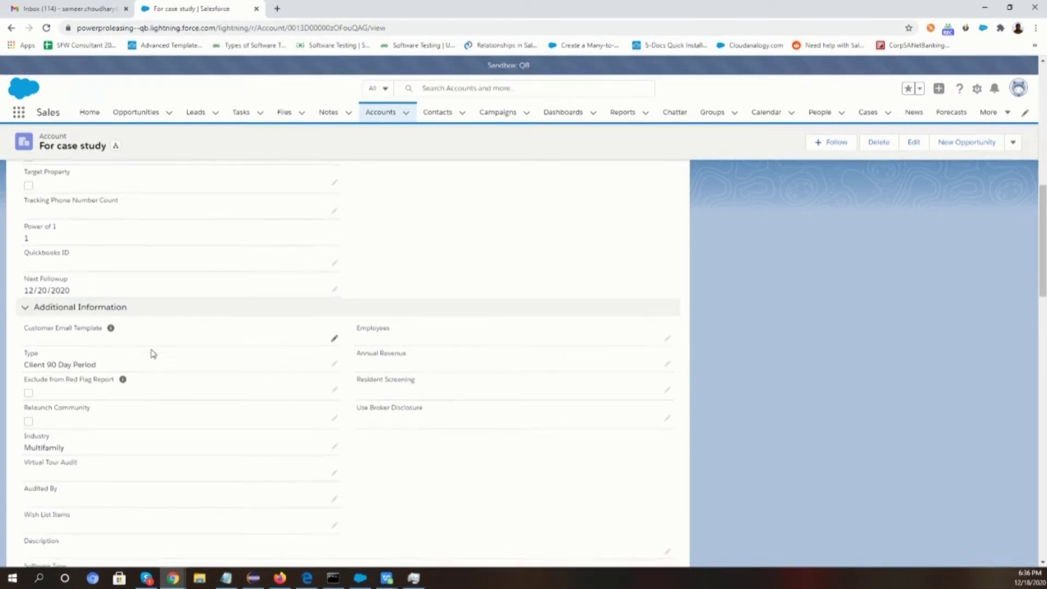
pyautogui.click(380, 113)
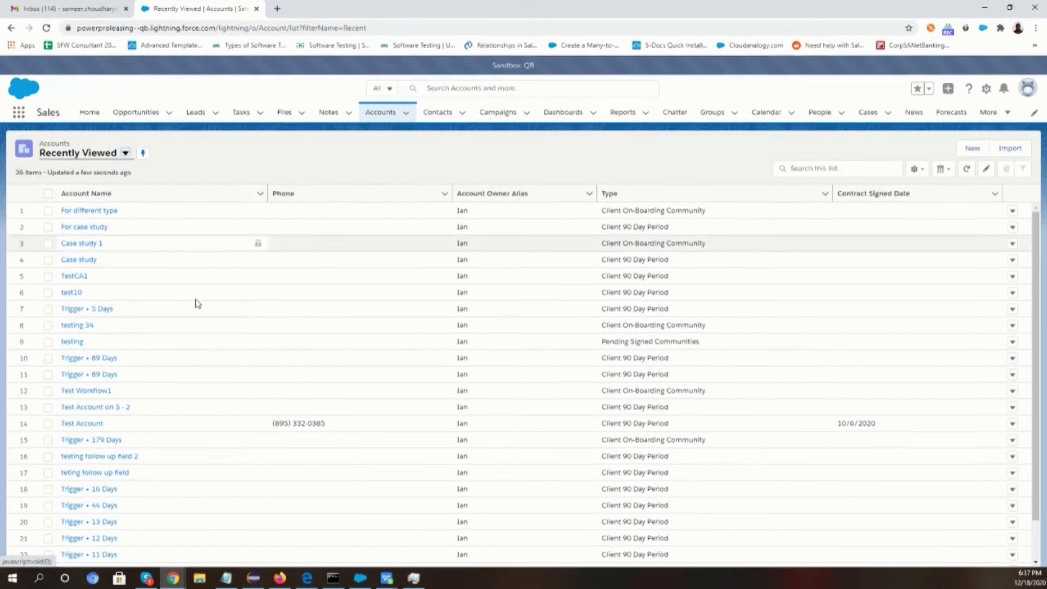
# Step: Start a Data Loader Account insert from 'Trigger + 4.1 days.csv' and open Create or Edit a Map
pyautogui.click(367, 581)
pyautogui.click(436, 156)
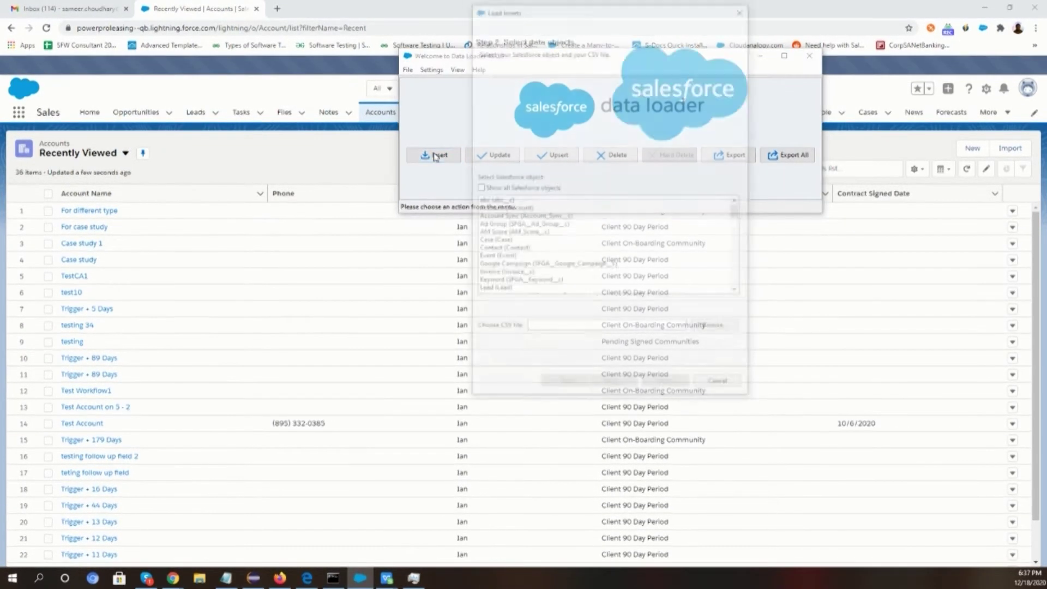
pyautogui.click(517, 208)
pyautogui.click(732, 329)
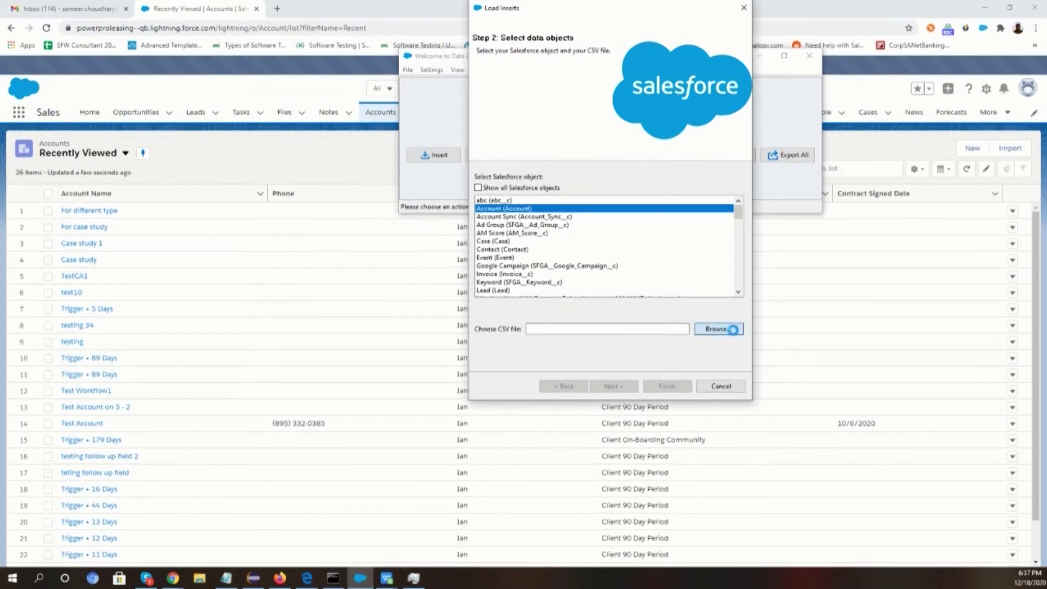
pyautogui.scroll(-2, 644, 158)
pyautogui.click(605, 203)
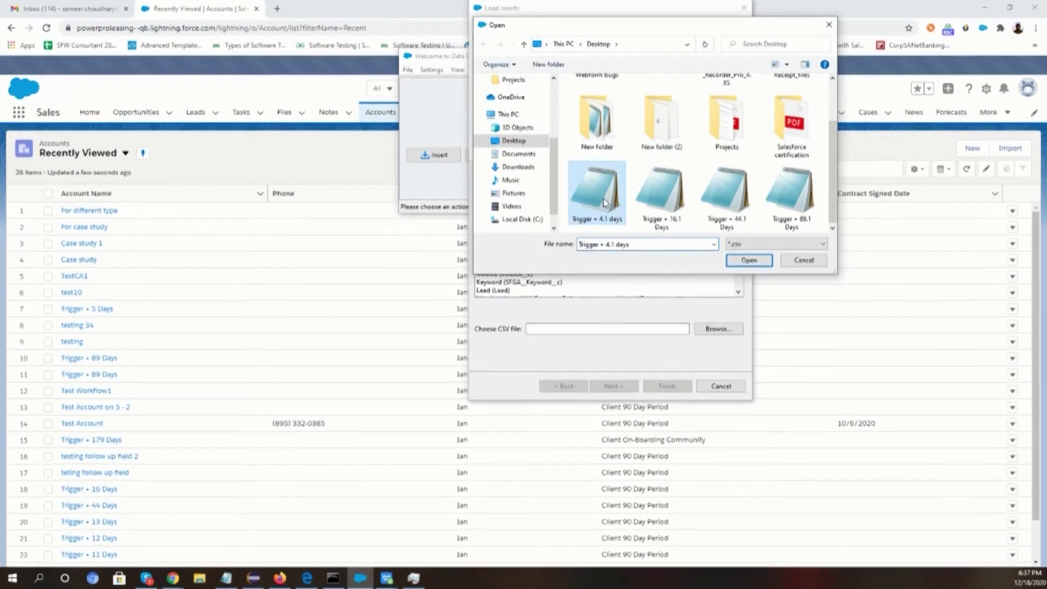
pyautogui.click(748, 262)
pyautogui.click(612, 386)
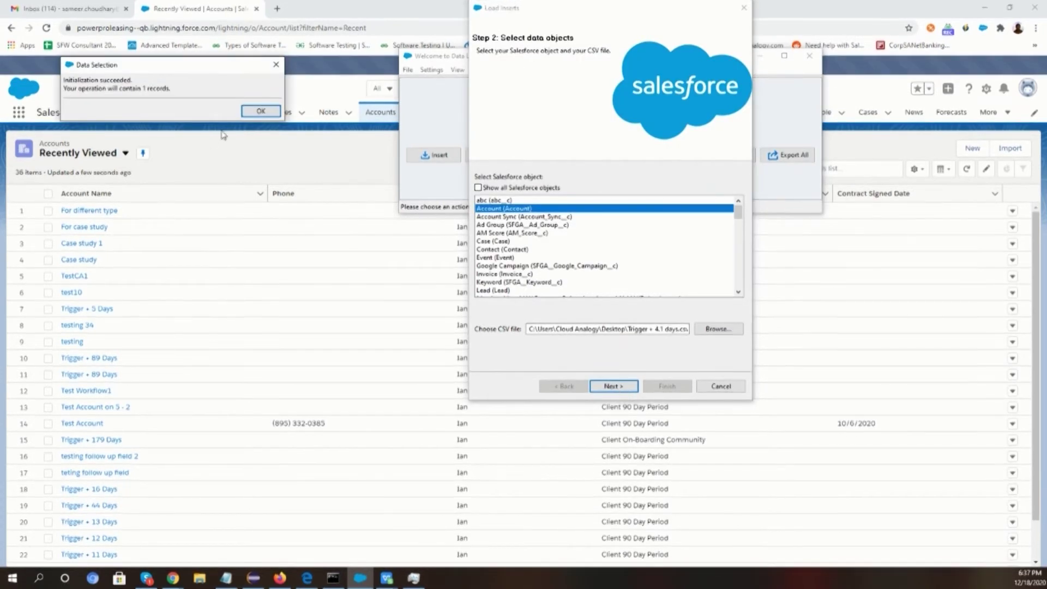
pyautogui.click(261, 111)
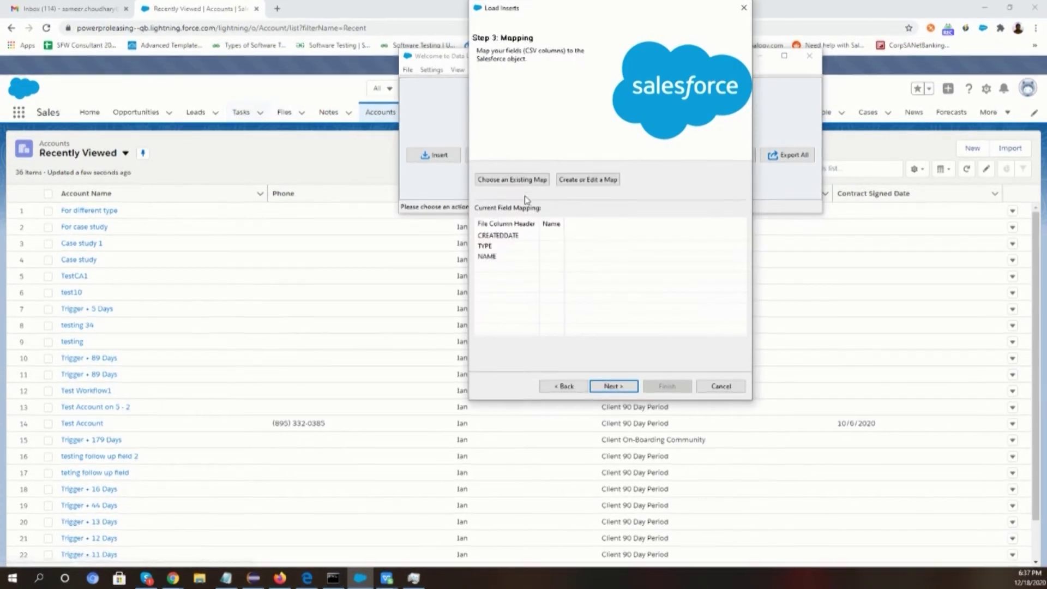
pyautogui.click(574, 180)
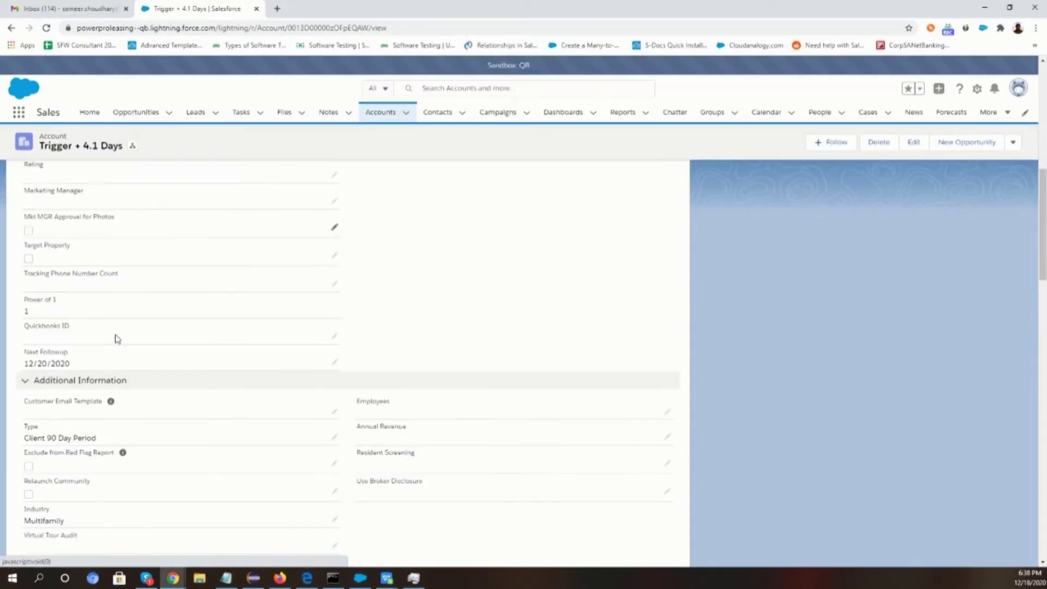
# Step: Change the account's Next Followup date to 12/18/2020 and save it
pyautogui.click(335, 353)
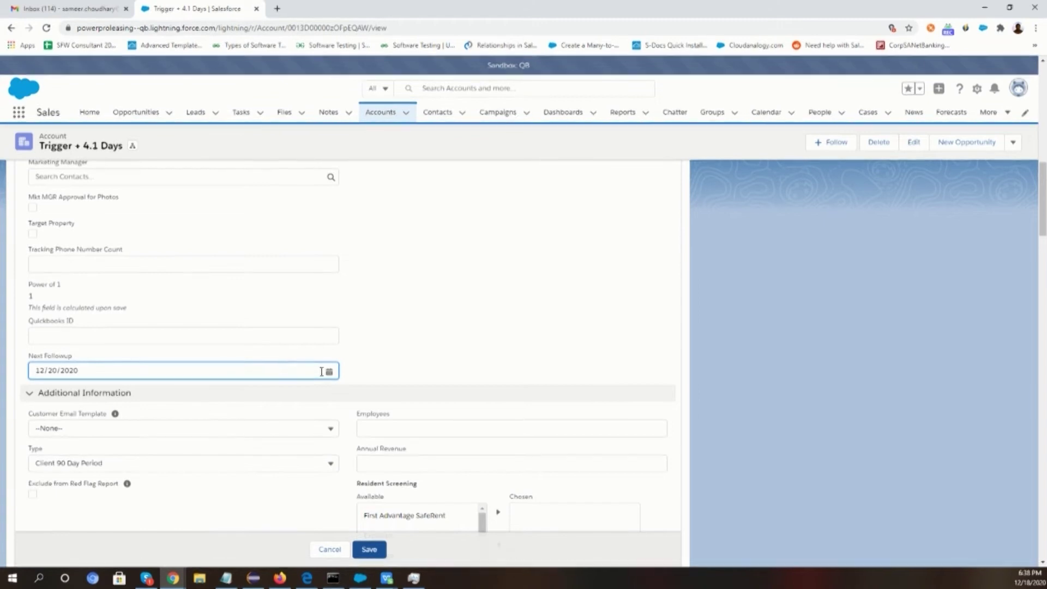
pyautogui.click(329, 371)
pyautogui.click(304, 268)
pyautogui.click(369, 550)
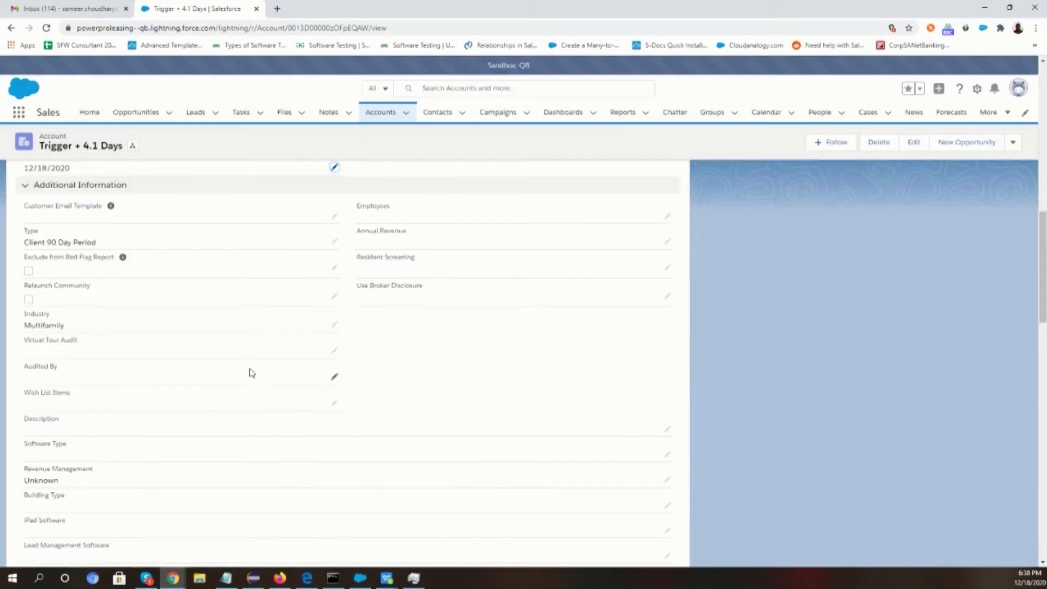
# Step: Add a new contact to the account, then launch the Developer Console
pyautogui.scroll(15, 175, 304)
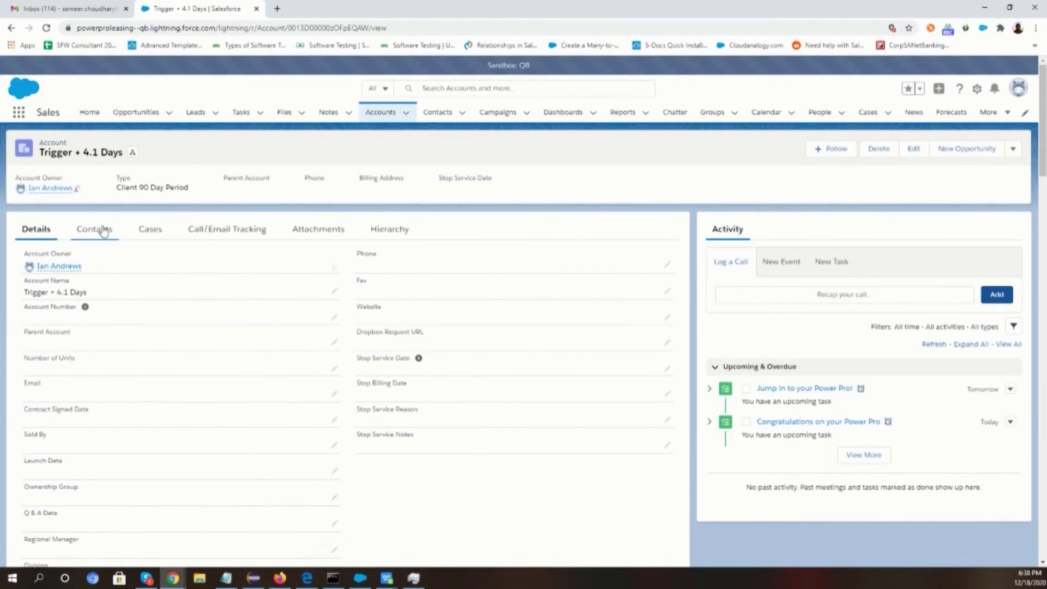
pyautogui.click(104, 230)
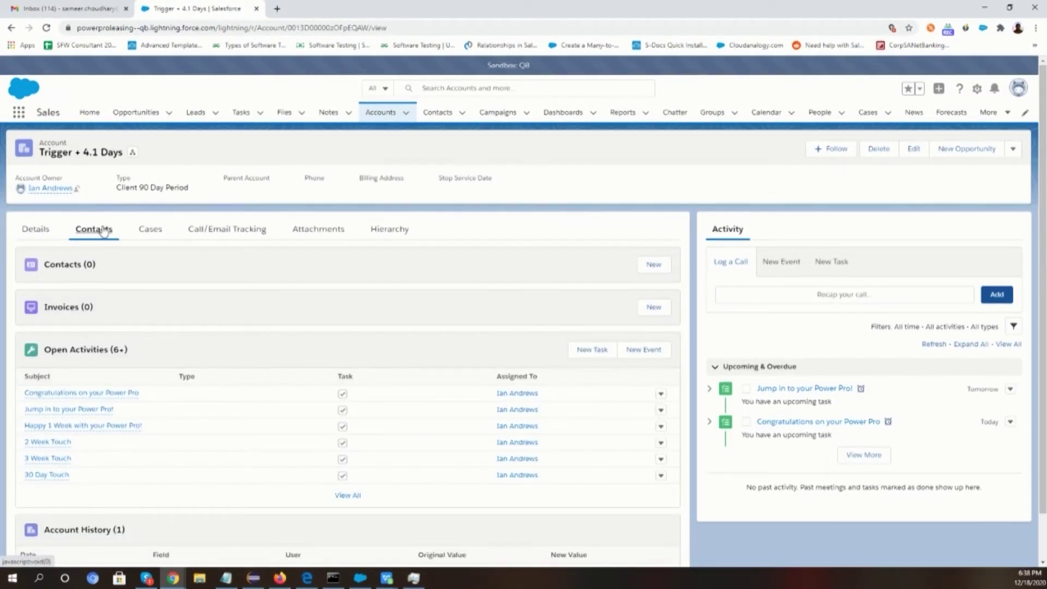
pyautogui.click(654, 266)
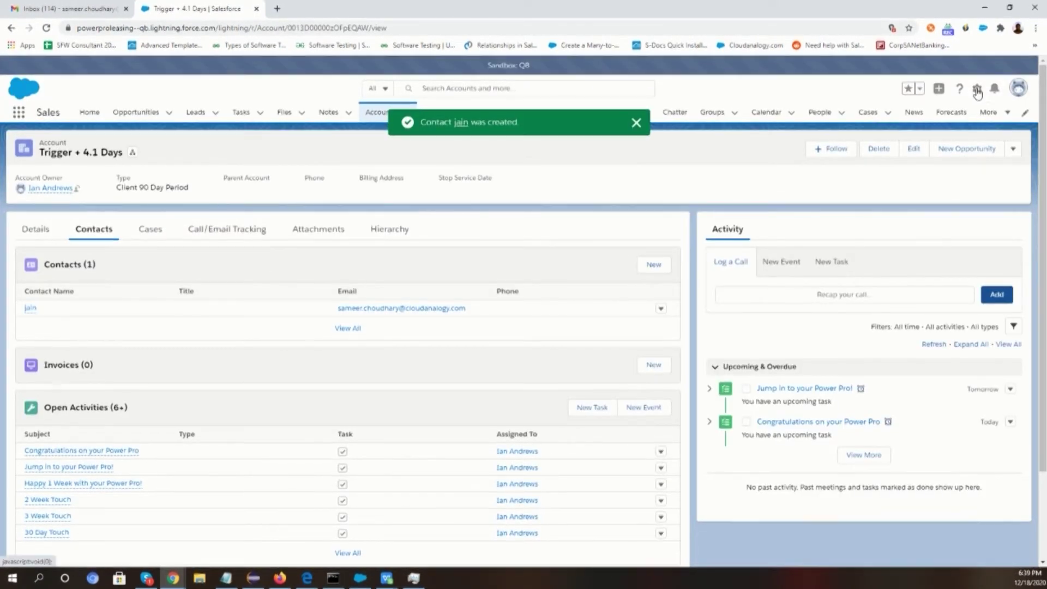
pyautogui.click(977, 90)
pyautogui.click(940, 188)
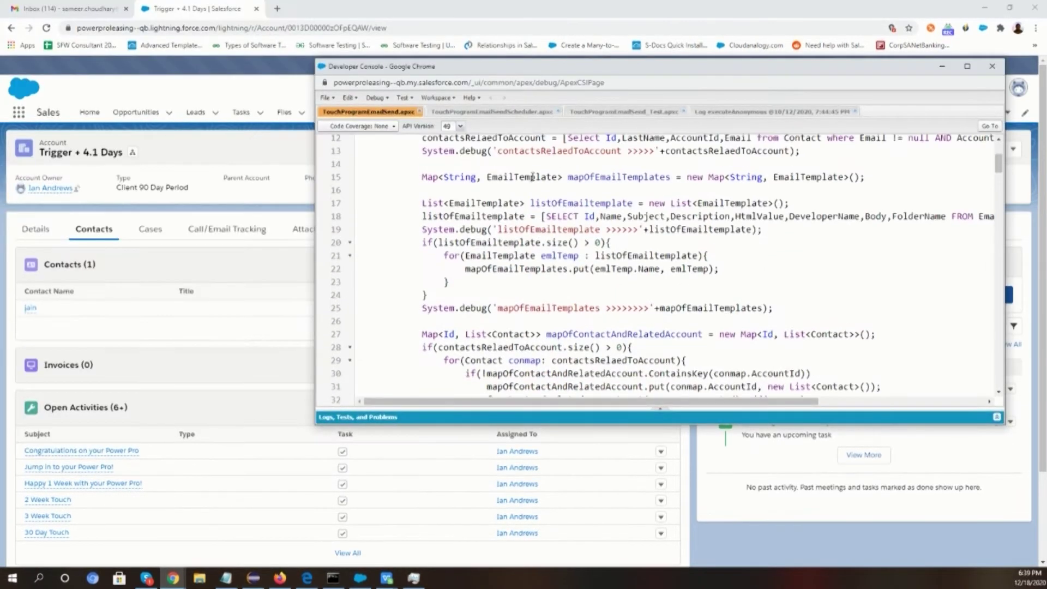
# Step: Execute the two highlighted TouchProgramEmailSend batch lines from the Execute Anonymous window
pyautogui.click(379, 97)
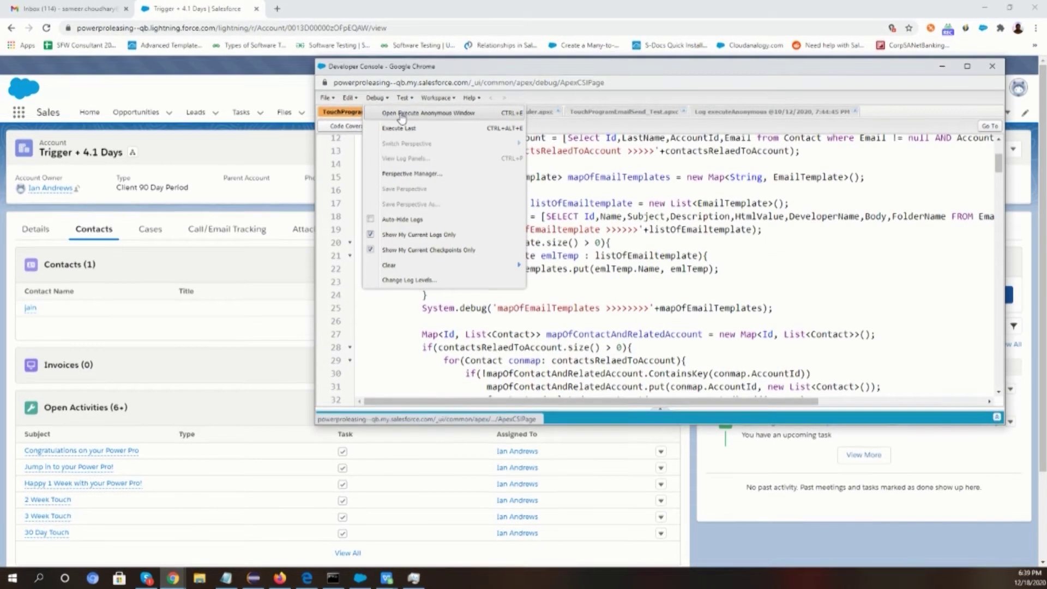
pyautogui.click(402, 115)
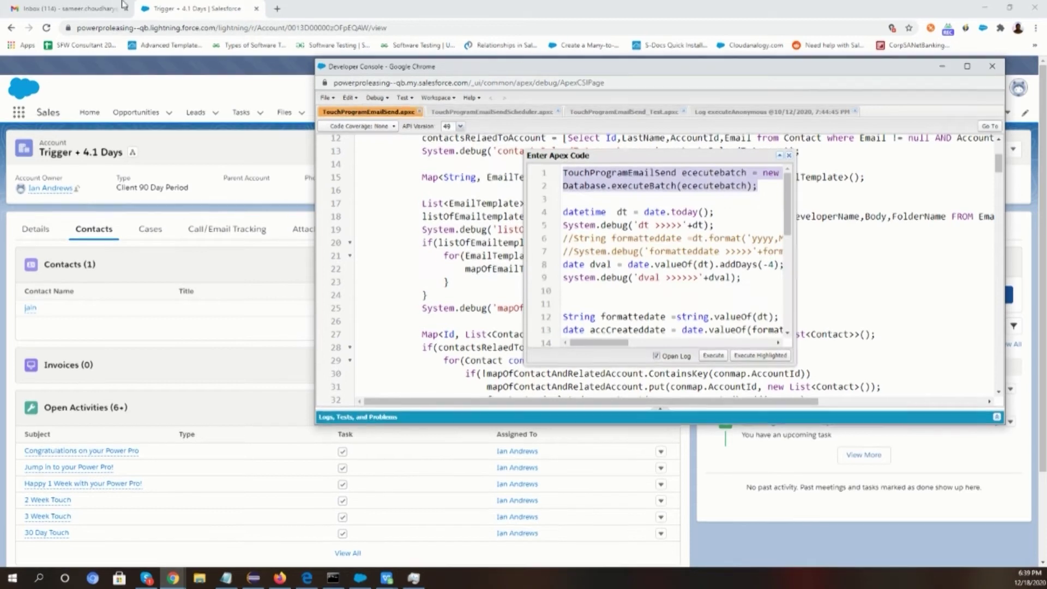
pyautogui.click(762, 355)
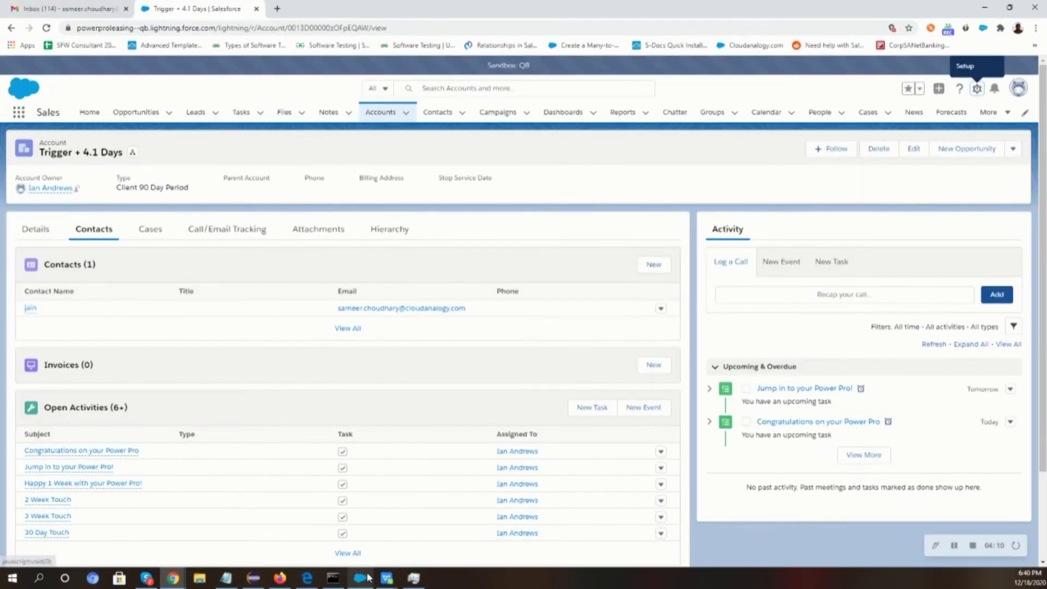
# Step: Start a Data Loader Account insert from the Trigger + 16.1 Days CSV and accept the one-record check
pyautogui.click(367, 577)
pyautogui.click(434, 155)
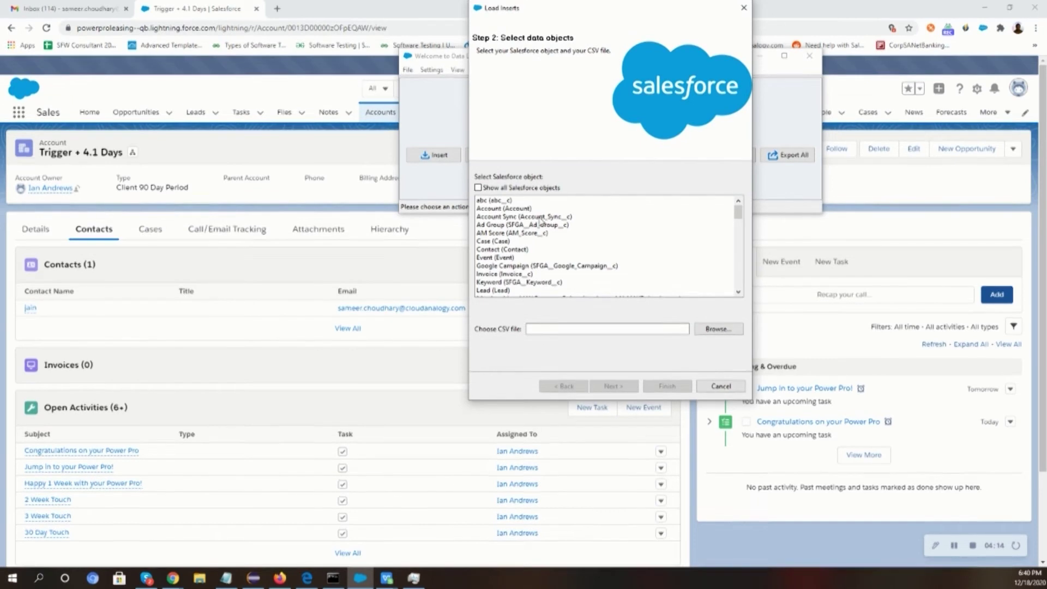
pyautogui.click(520, 209)
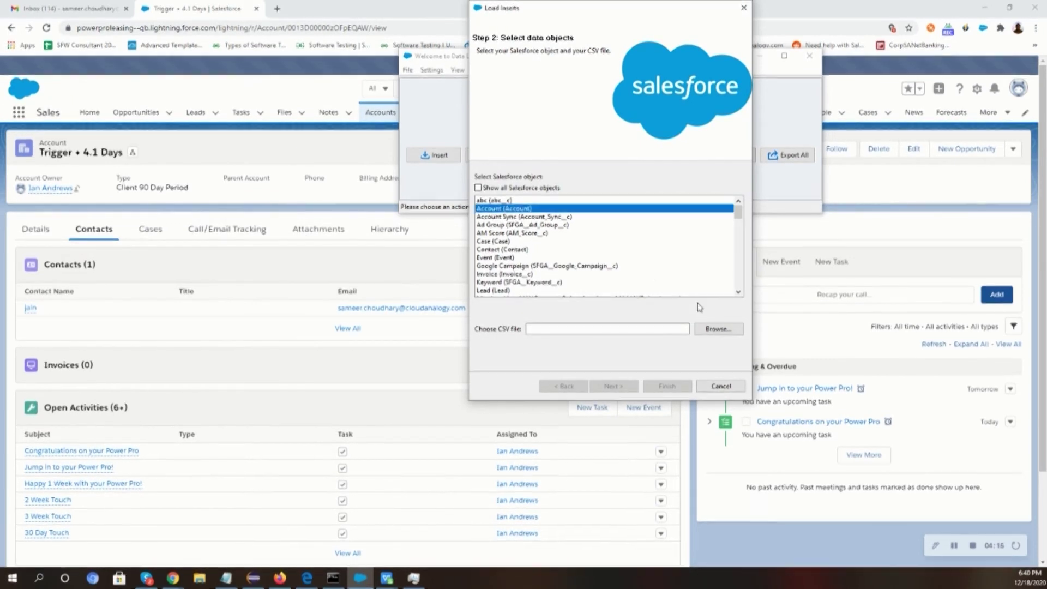
pyautogui.click(713, 332)
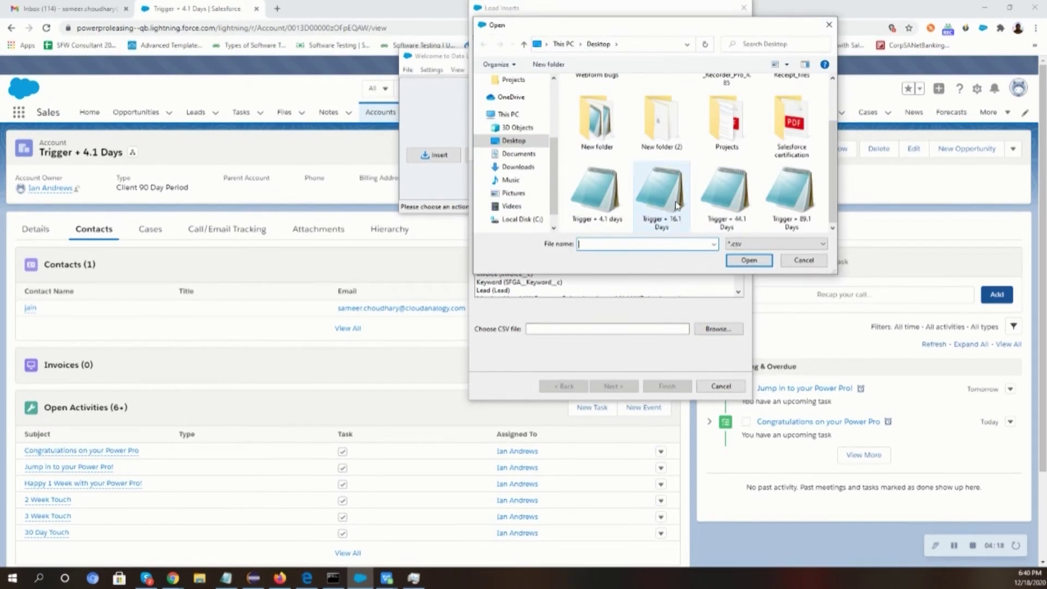
pyautogui.click(677, 205)
pyautogui.click(742, 260)
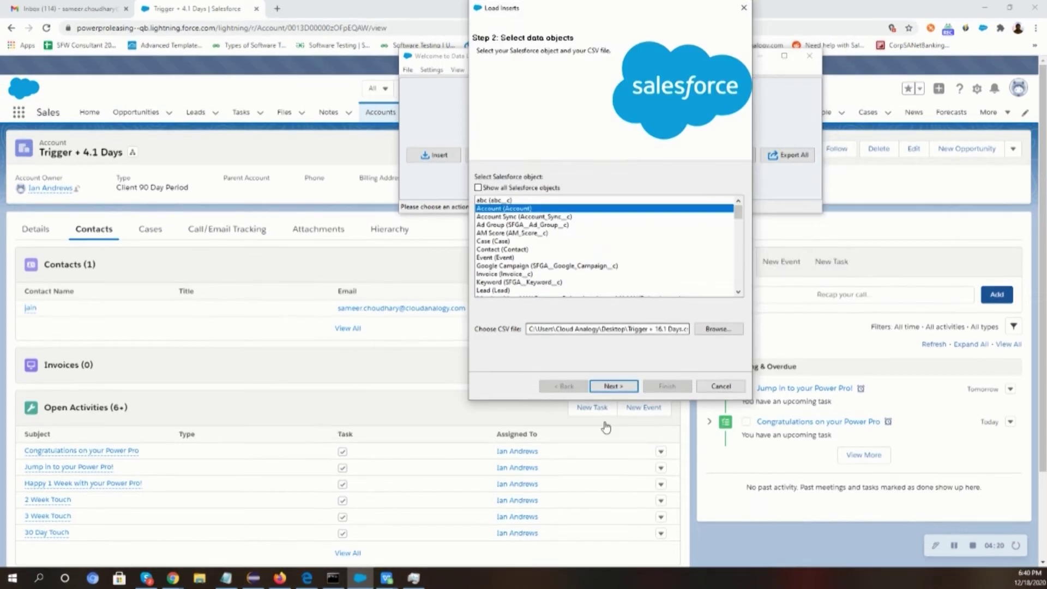
pyautogui.click(613, 386)
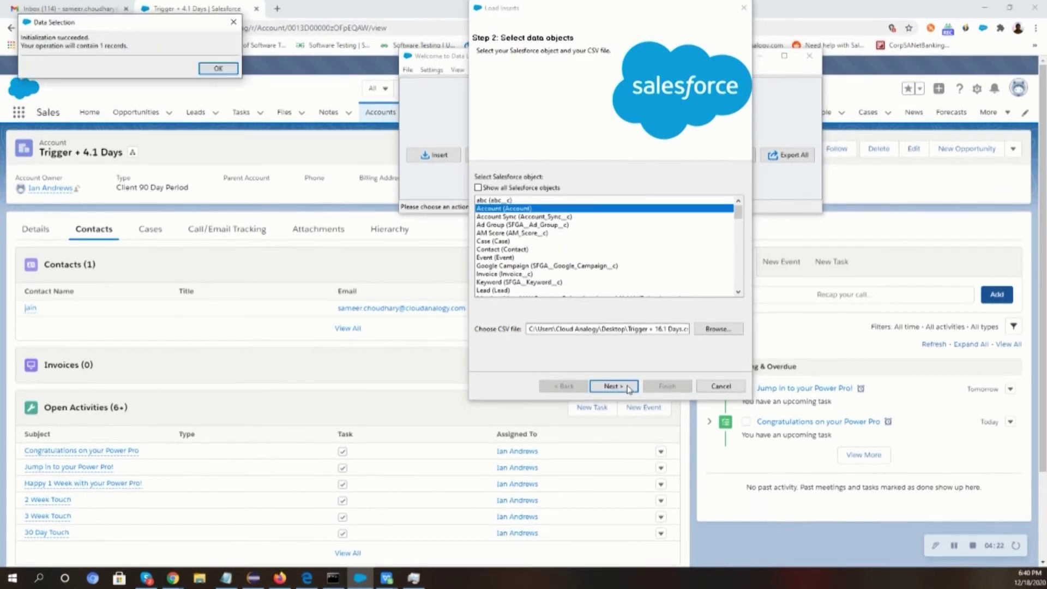
pyautogui.click(229, 68)
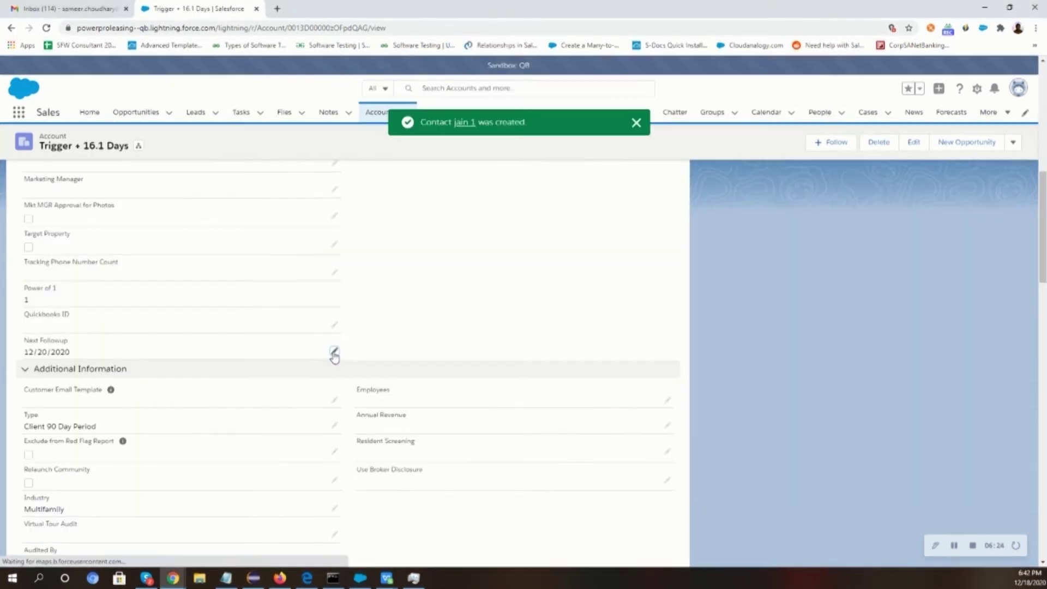
# Step: Set the Trigger + 16.1 Days Next Followup to 12/18/2020, replacing 12/20/2020, and save
pyautogui.click(335, 354)
pyautogui.click(330, 363)
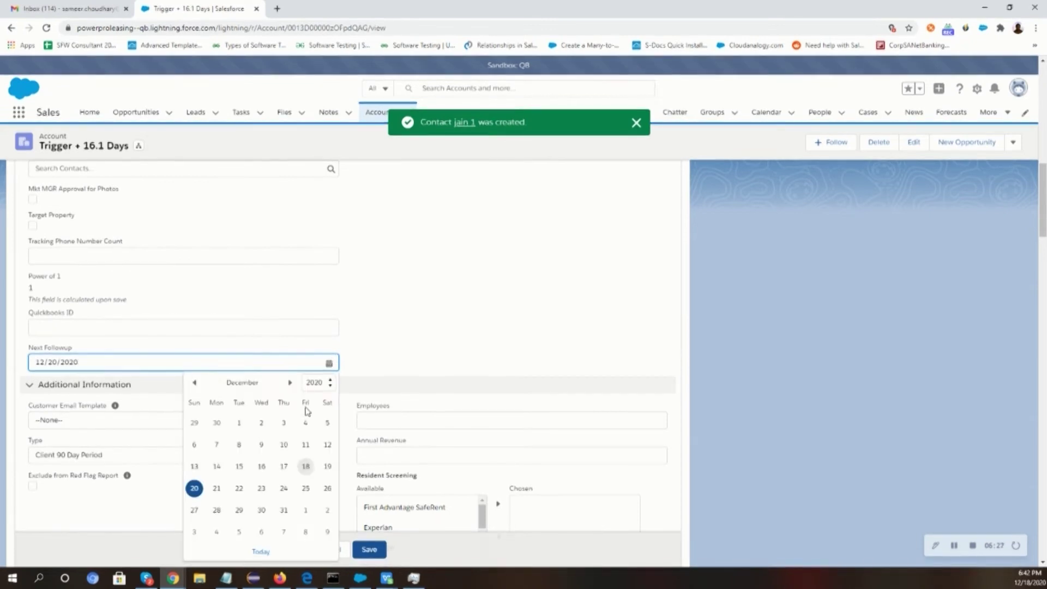
pyautogui.click(306, 466)
pyautogui.click(374, 551)
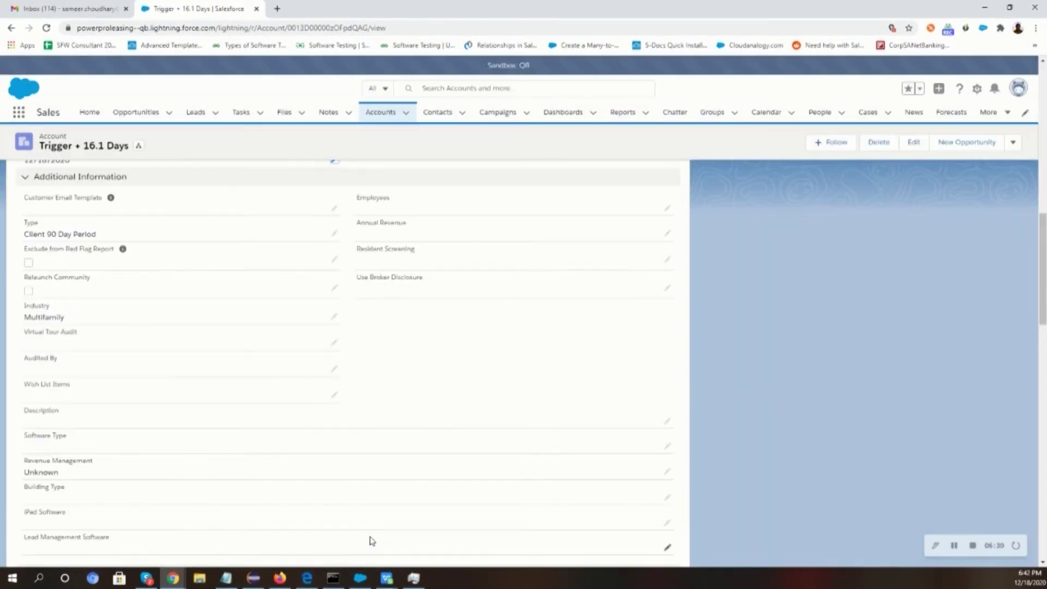
# Step: From the TouchProgramEmailSend.apxc tab, execute the highlighted batch lines again via Execute Anonymous
pyautogui.moveTo(174, 579)
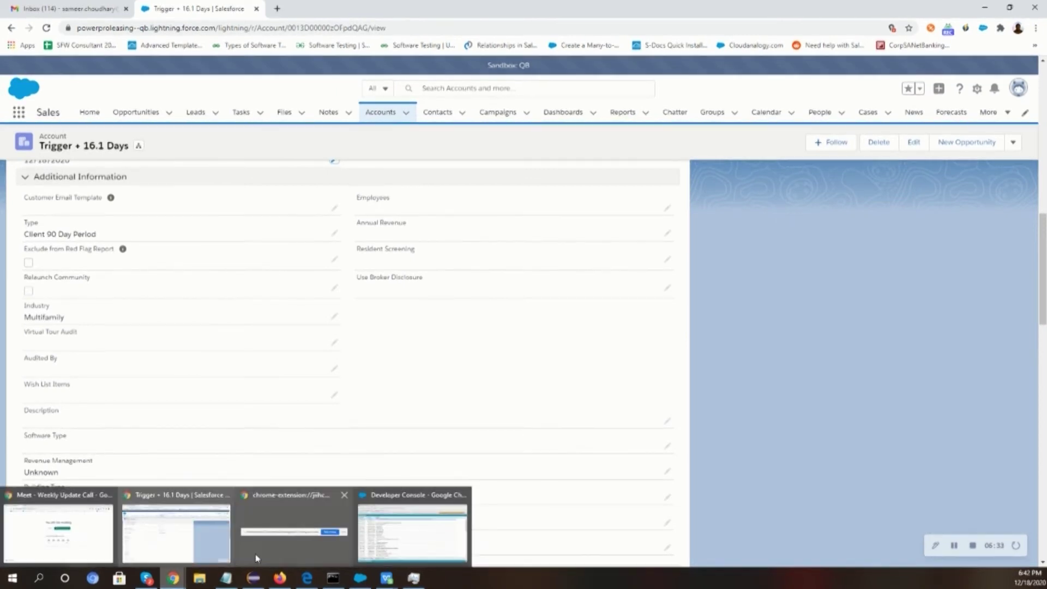
pyautogui.click(382, 538)
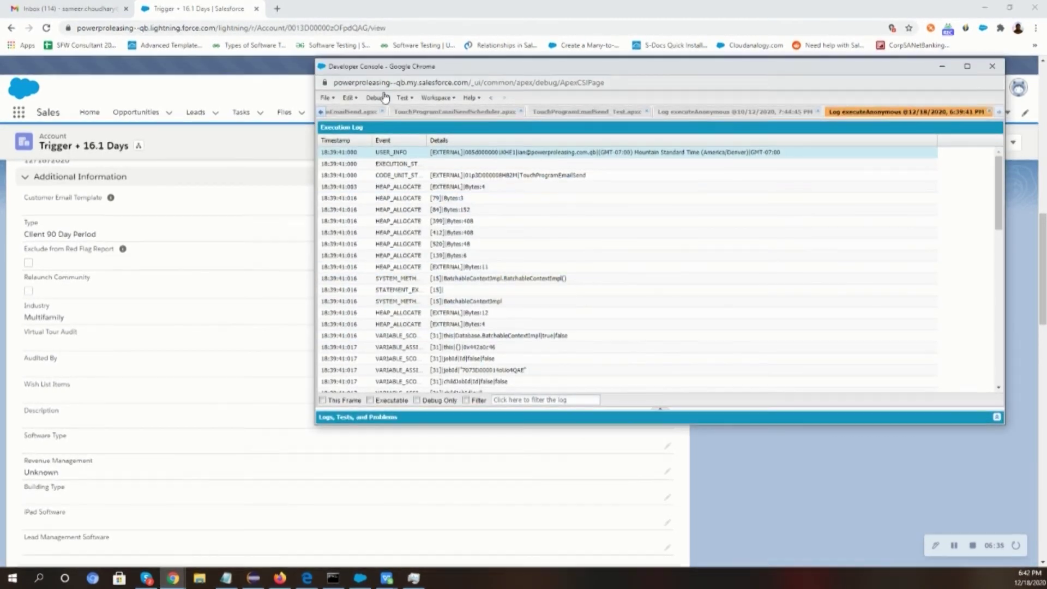
pyautogui.click(351, 111)
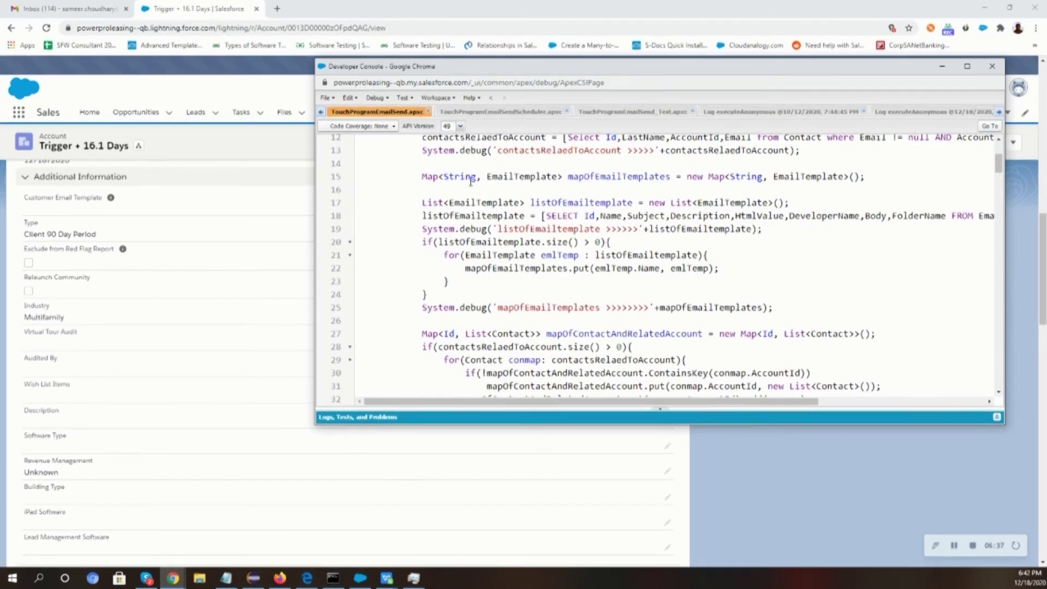
pyautogui.click(375, 98)
pyautogui.moveTo(405, 99)
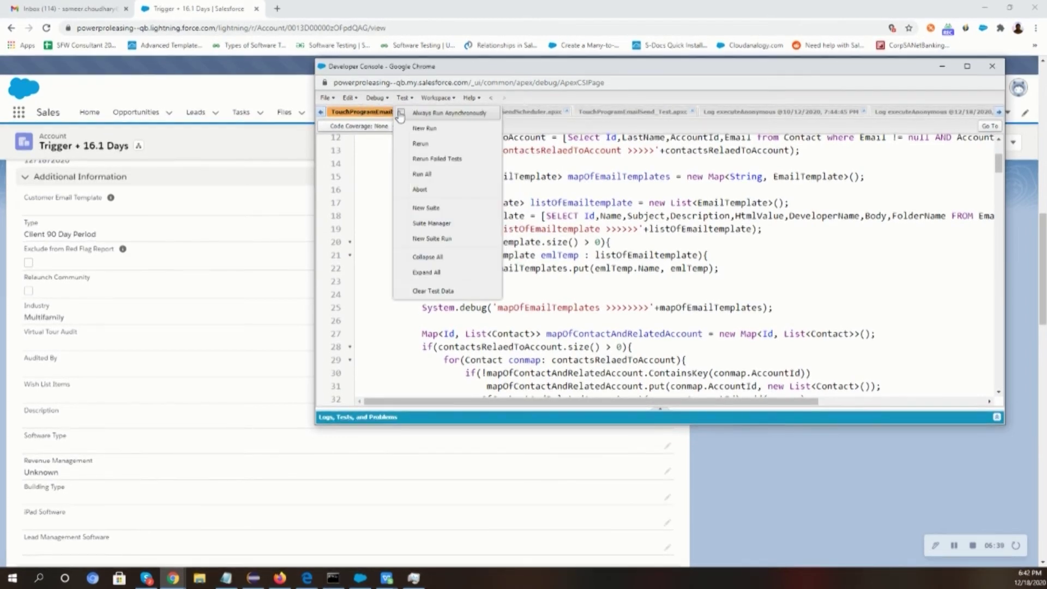
pyautogui.click(385, 111)
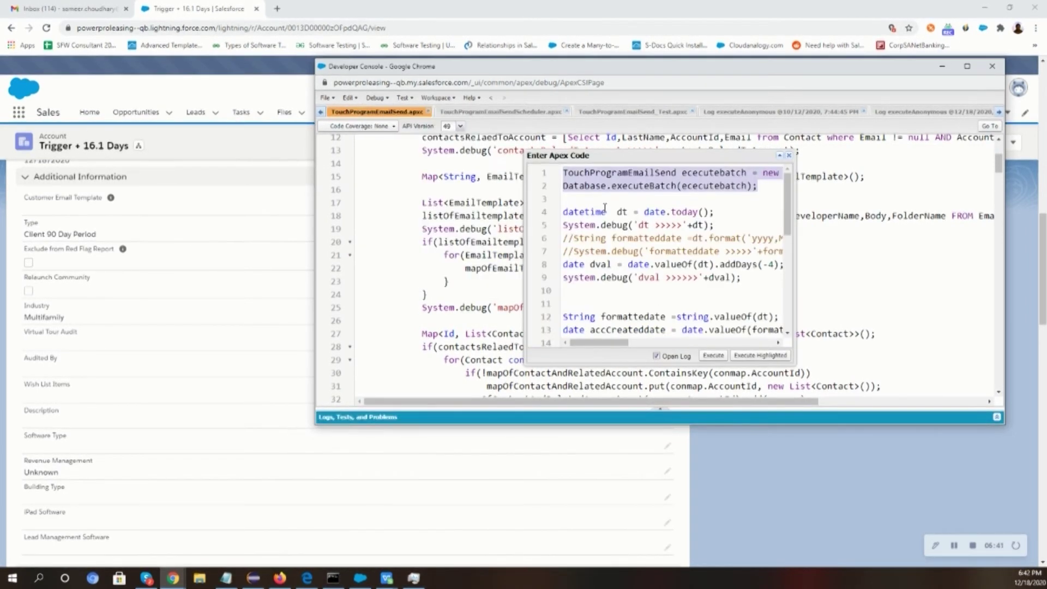
pyautogui.click(762, 357)
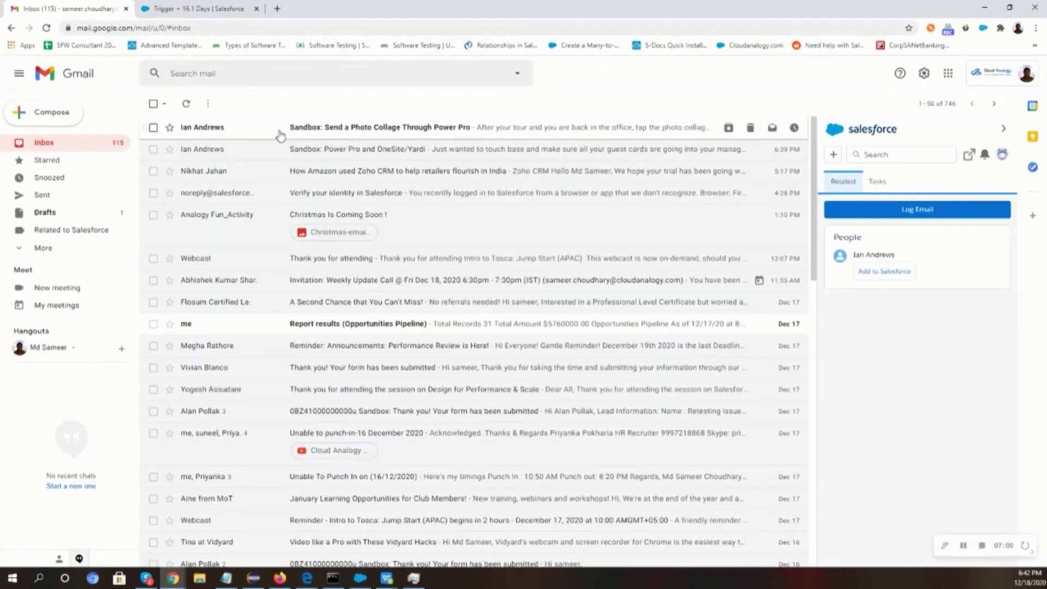
# Step: Open the 'Sandbox: Send a Photo Collage Through Power Pro' email at the top of the Inbox
pyautogui.click(280, 135)
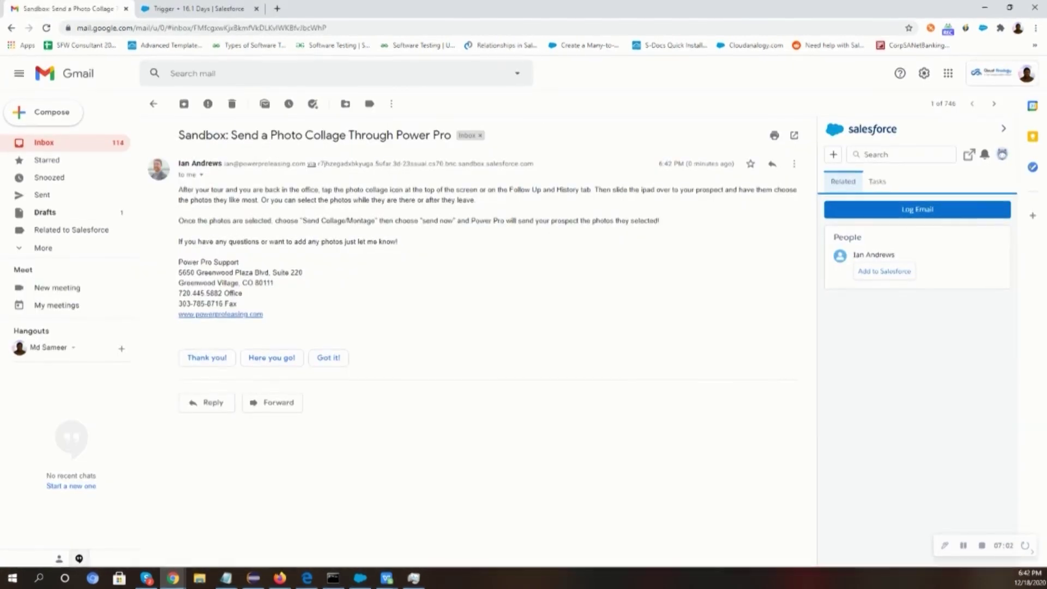